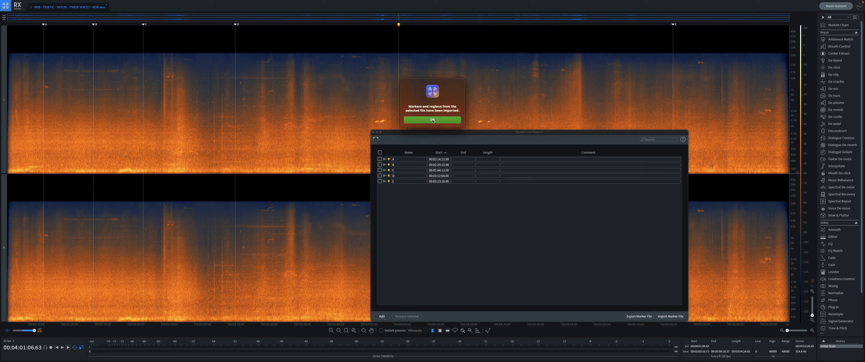
- Acknowledge the finished marker import and save the audio file with its new markers
click(432, 121)
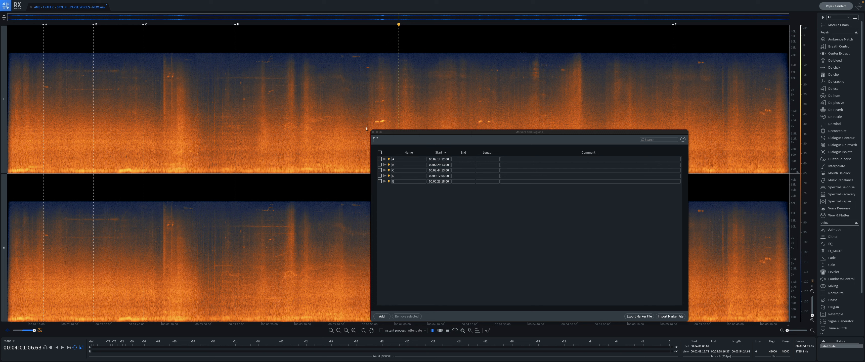
key(ctrl+s)
- Switch to Pro Tools, inspect the traffic clip's time stamps in the Spot dialog, and return to Slip mode without changes
key(super+Tab)
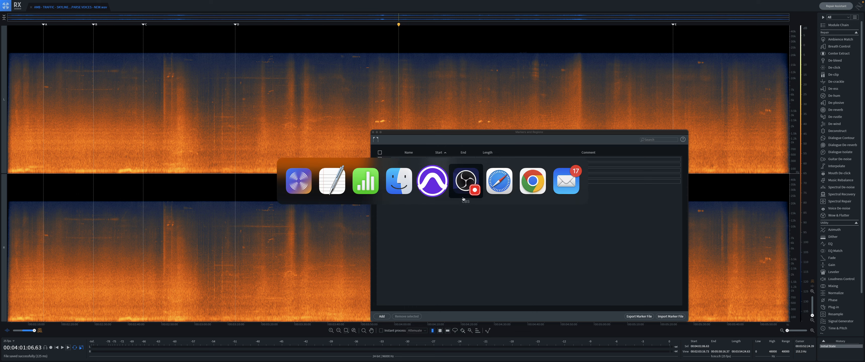
click(431, 183)
click(296, 140)
click(368, 150)
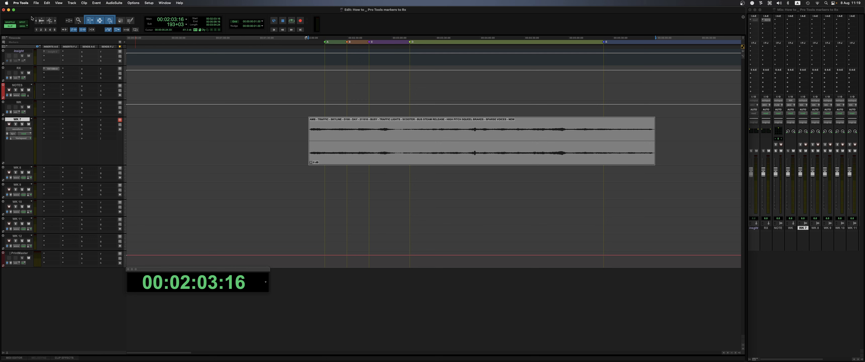
click(22, 24)
click(351, 151)
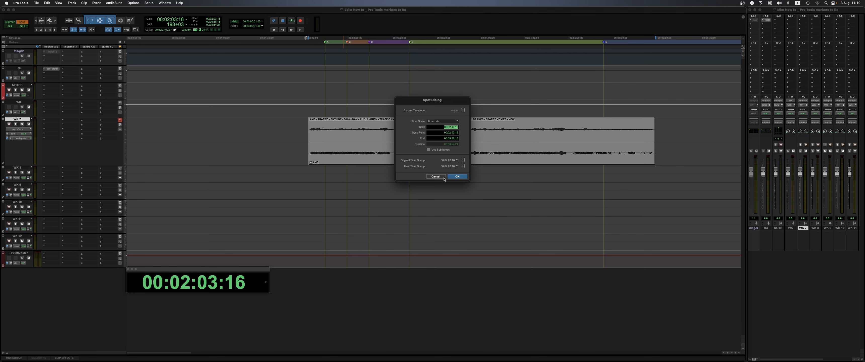
click(436, 177)
click(449, 198)
click(452, 147)
click(435, 177)
click(13, 26)
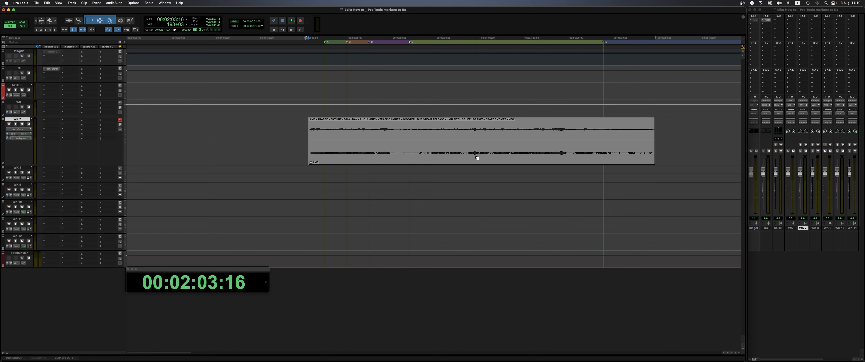
- Switch back to iZotope RX and check which time format is active, leaving it as it is
key(super+Tab)
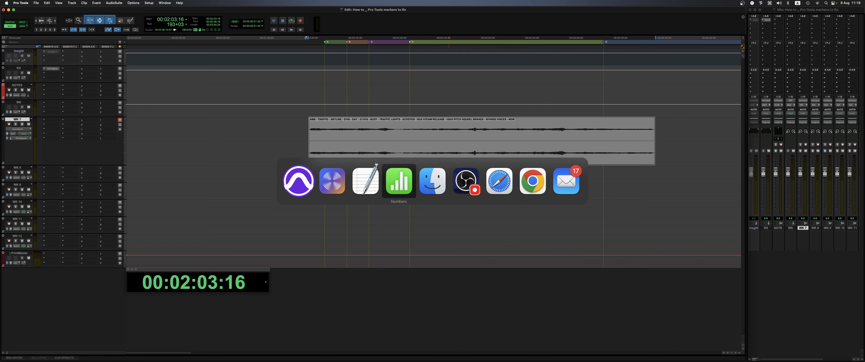
click(335, 180)
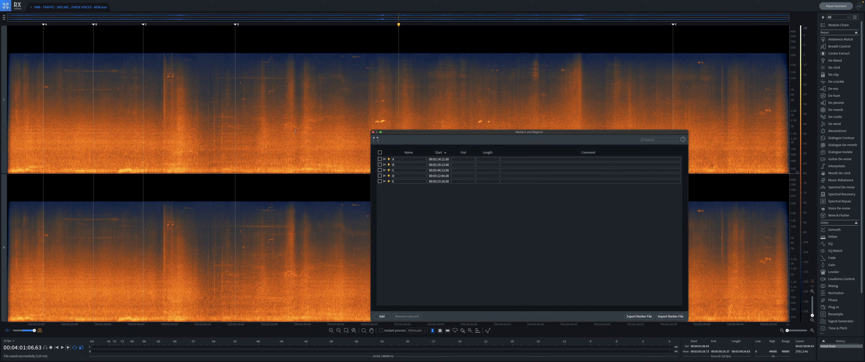
click(14, 341)
mouse_move(30, 327)
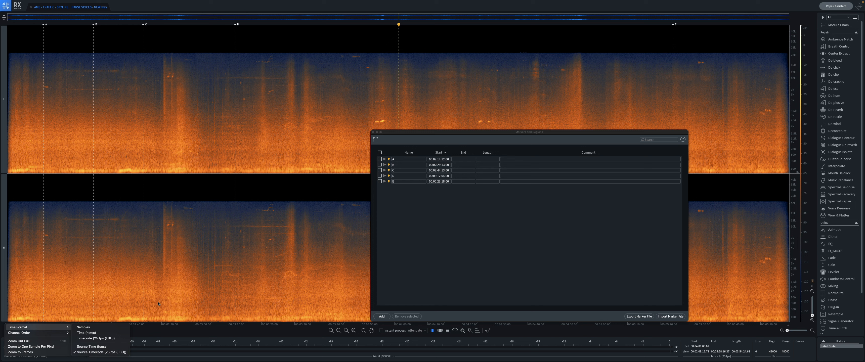
click(184, 241)
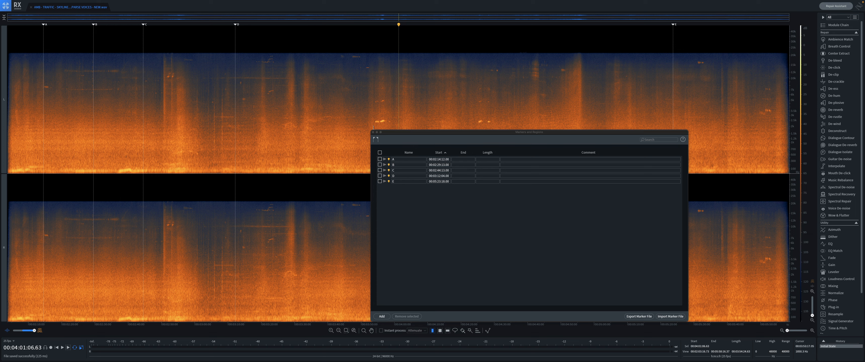
- Go to the desktop and close the MARKERS FROM PT spreadsheet and the MARKERS FROM PT.txt and TEMPLATE RX.txt files
click(330, 124)
key(super+Tab)
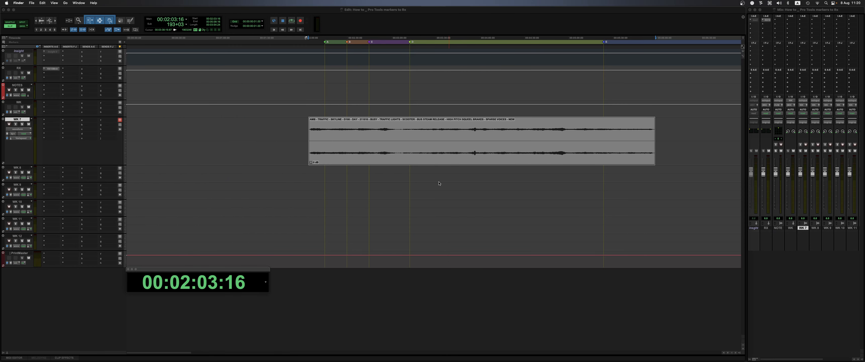
key(ctrl+Right)
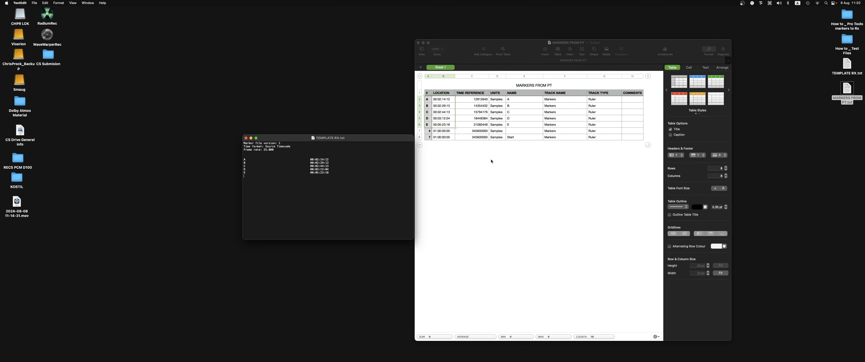
click(468, 42)
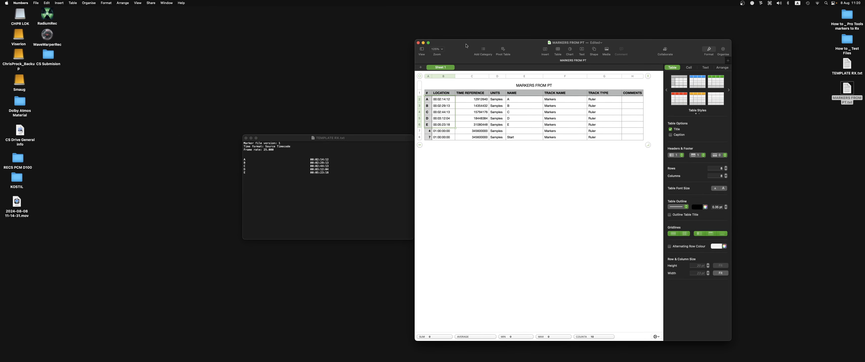
key(super+w)
click(533, 224)
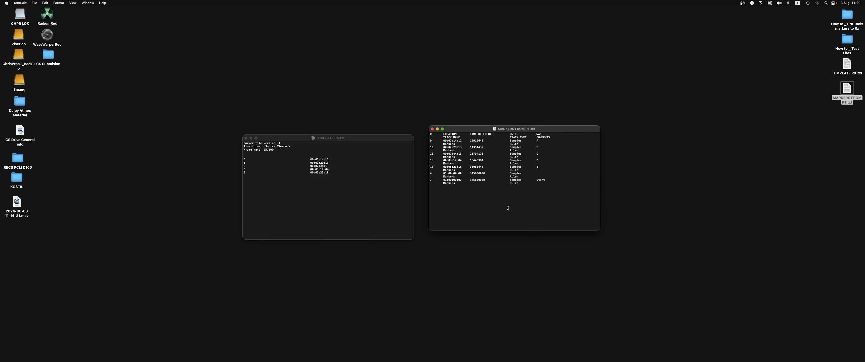
key(super+w)
key(super+w)
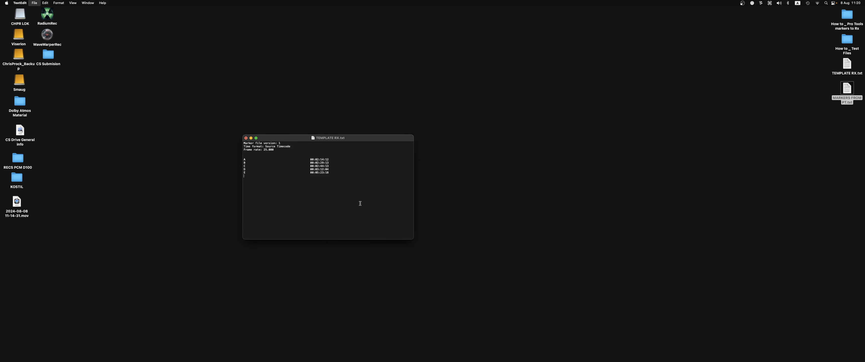
click(461, 194)
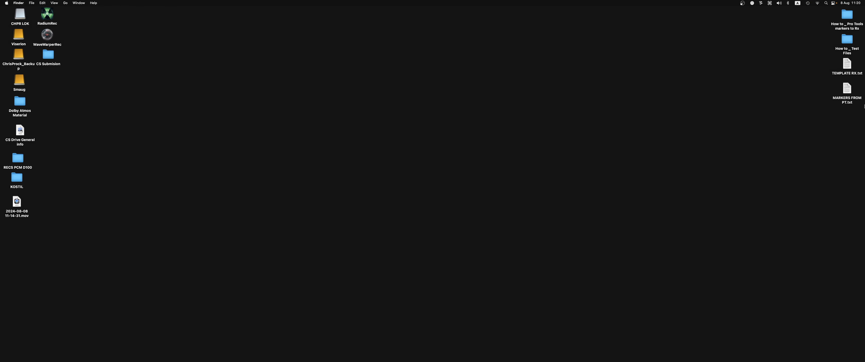
- Open the How to _ Test Files folder and load its AMB - TRAFFIC - SKYLINE wav file into Soundminer
double_click(848, 43)
drag(706, 128, 465, 110)
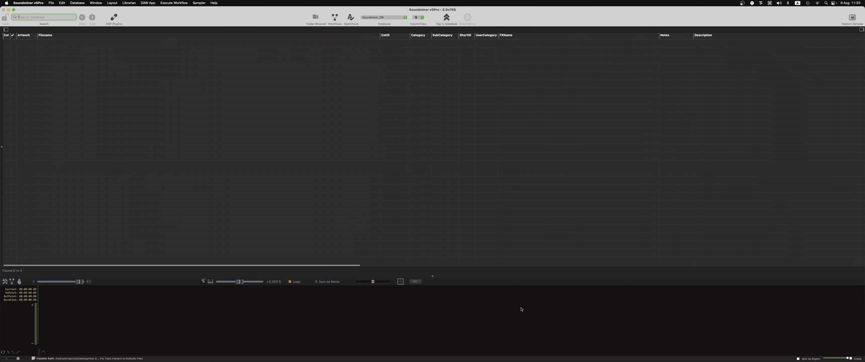
key(super+Tab)
click(323, 184)
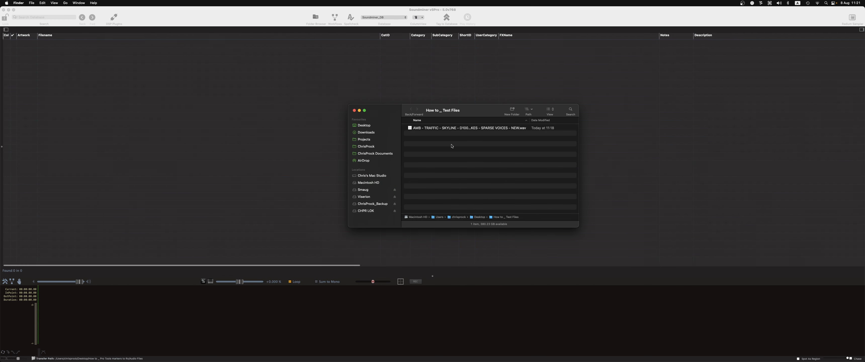
drag(453, 129, 224, 106)
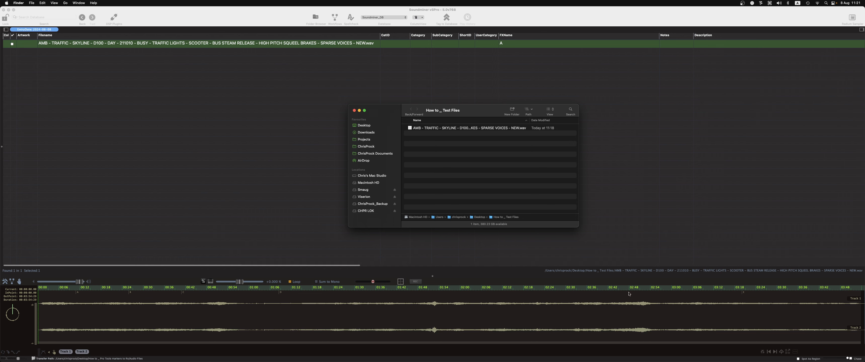
- Return to iZotope RX to view the position of marker A, and switch to the Pro Tools session for comparison
key(super+Tab)
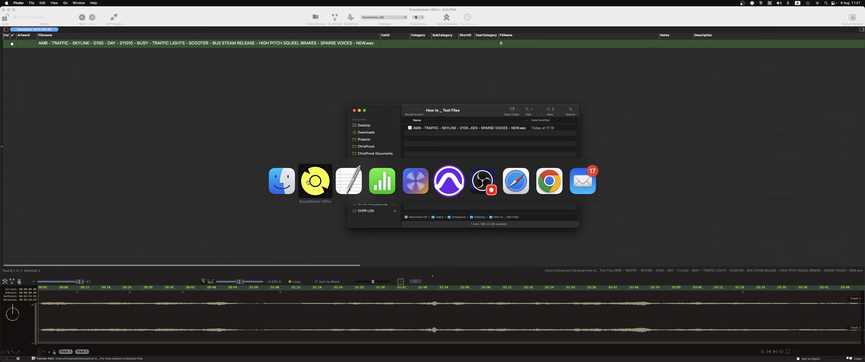
click(423, 182)
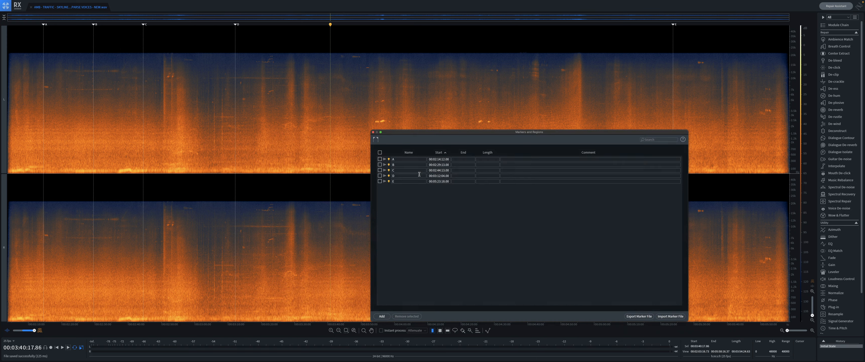
click(44, 97)
key(super+Tab)
key(super+Tab)
key(super+Tab)
key(super+Tab)
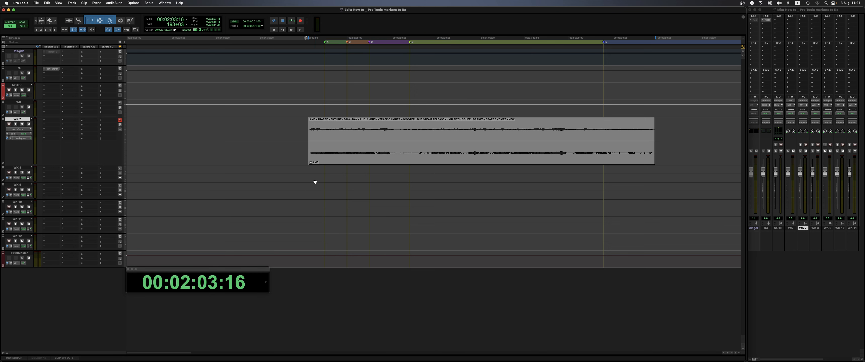
- Place the edit cursor at 00:02:08:21 on the WK 8 track, and view the Memory Locations list widened before closing it
click(316, 174)
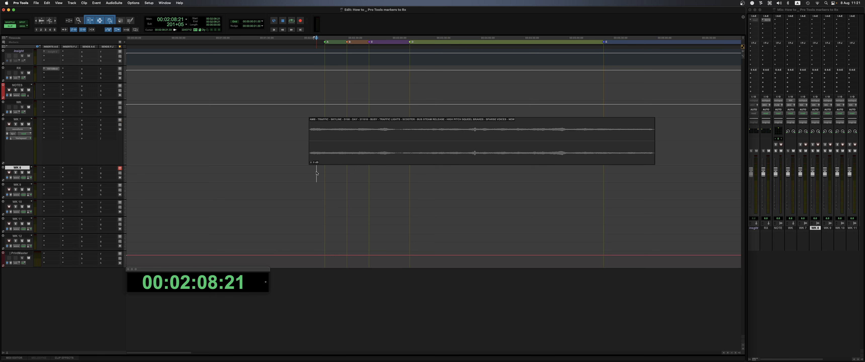
key(super+Tab)
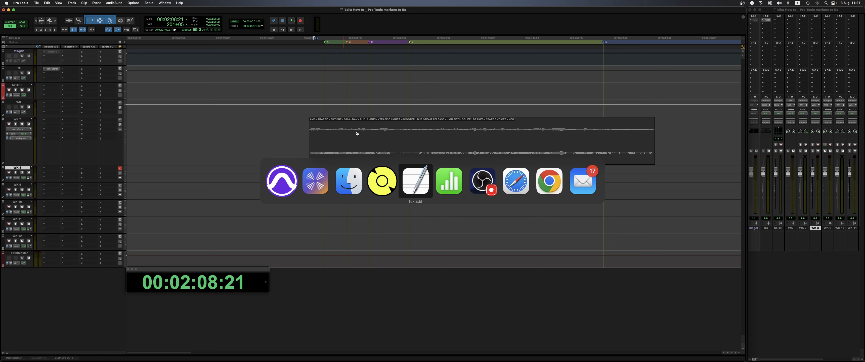
key(Escape)
key(alt+5)
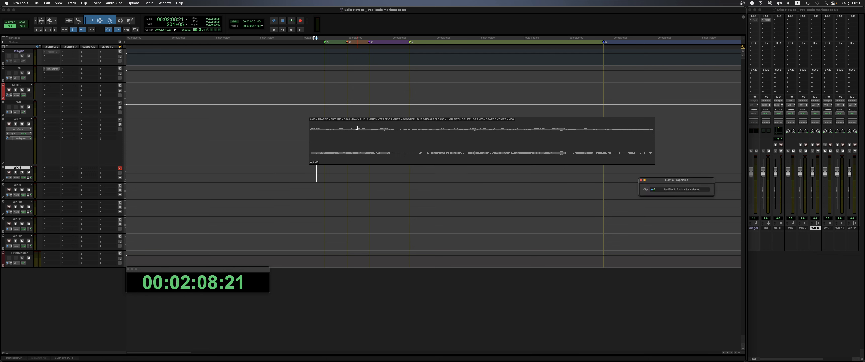
key(super+5)
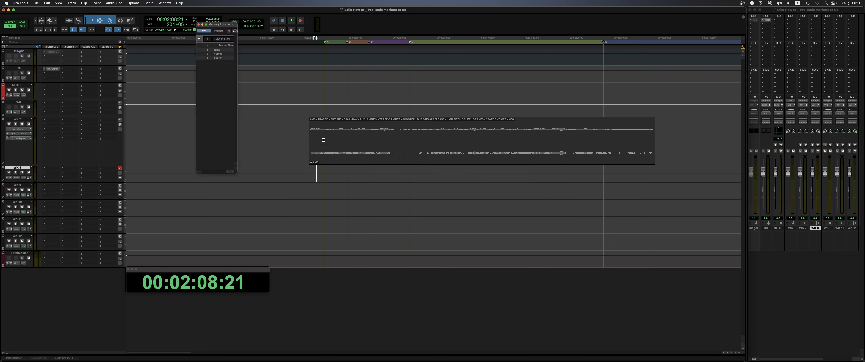
drag(237, 69, 320, 68)
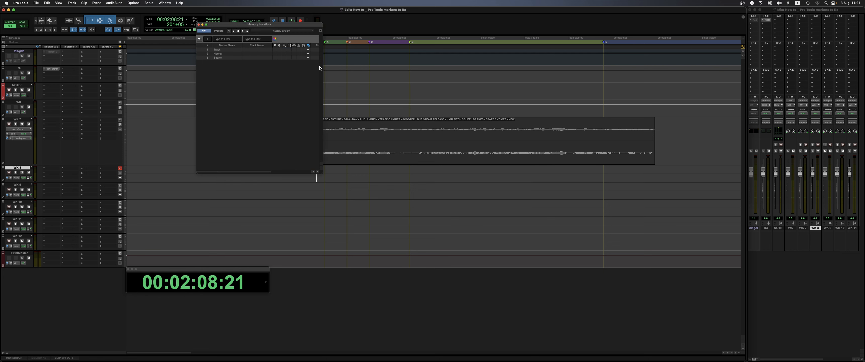
key(super+5)
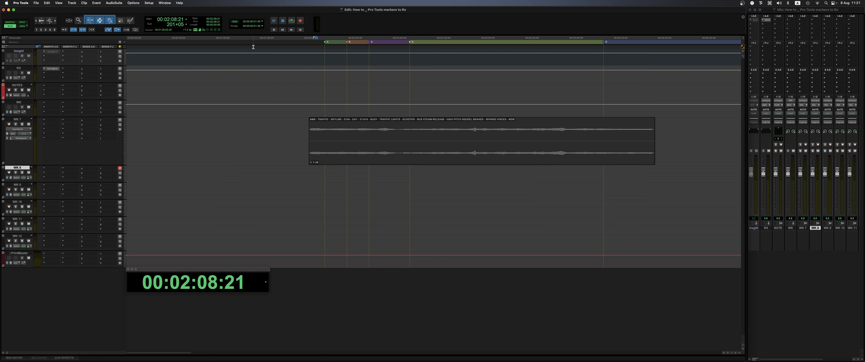